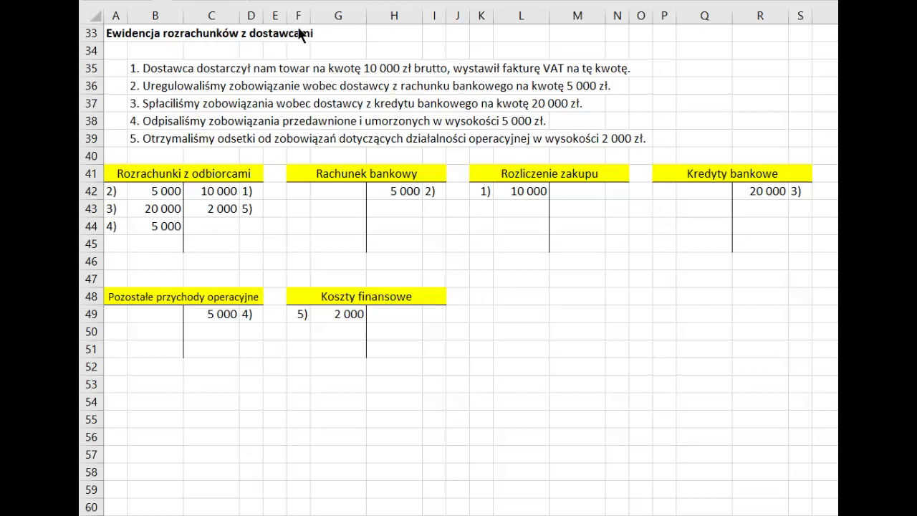
{"action": "left_click_drag", "start_coordinate": [133, 68], "coordinate": [145, 129]}
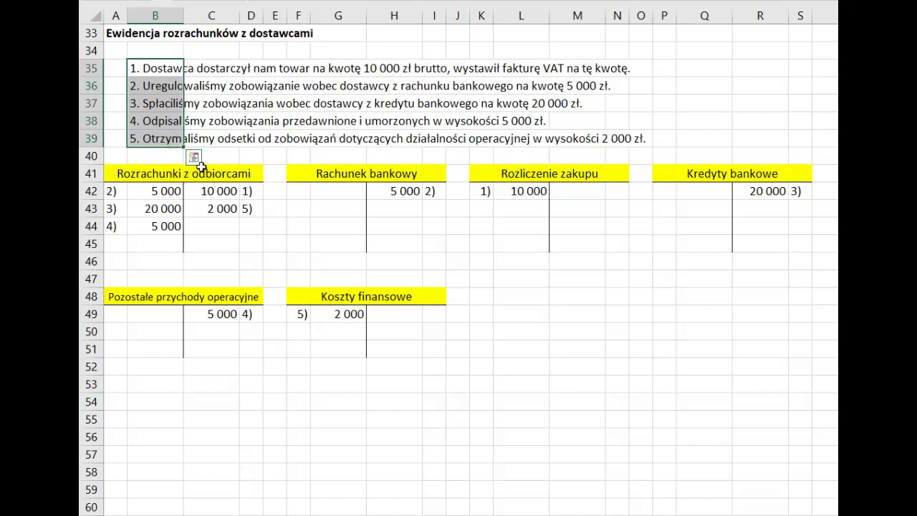
{"action": "mouse_move", "coordinate": [117, 172]}
{"action": "left_mouse_down"}
{"action": "mouse_move", "coordinate": [735, 284]}
{"action": "mouse_move", "coordinate": [749, 349]}
{"action": "left_mouse_up"}
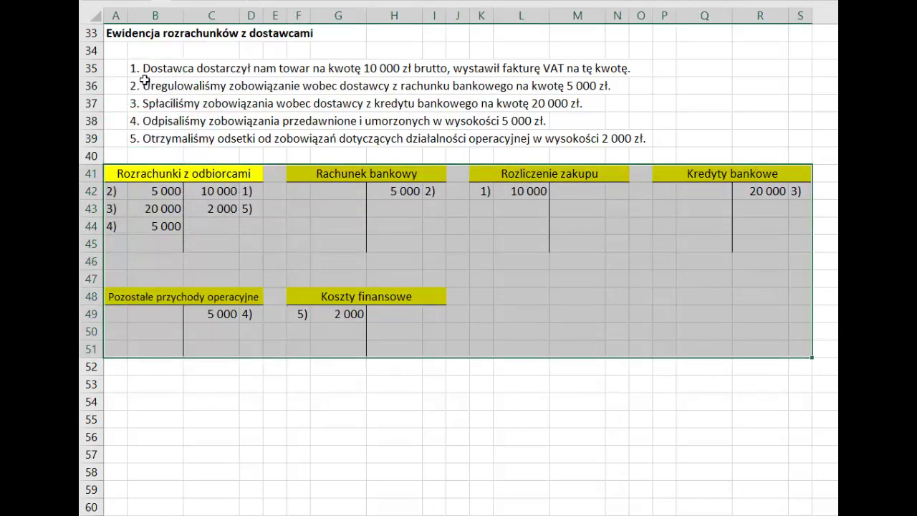
{"action": "left_click_drag", "start_coordinate": [136, 69], "coordinate": [136, 139]}
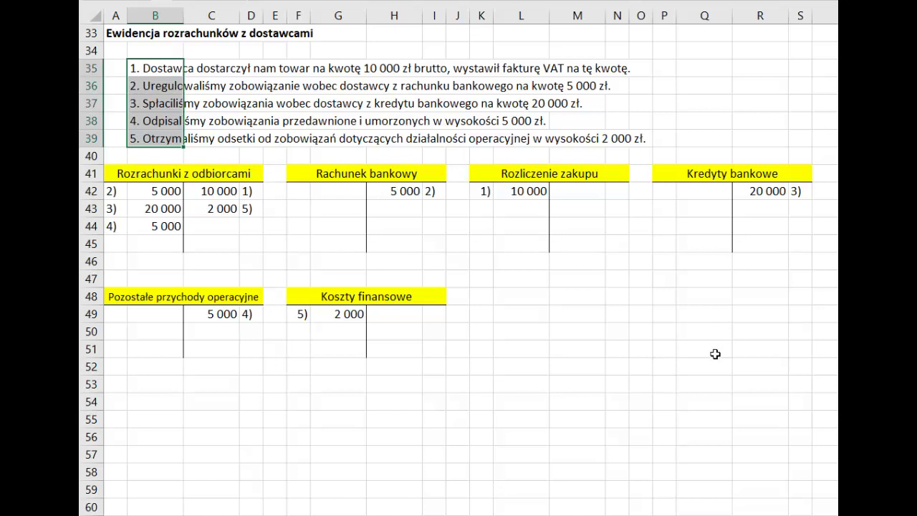
{"action": "left_click", "coordinate": [807, 349]}
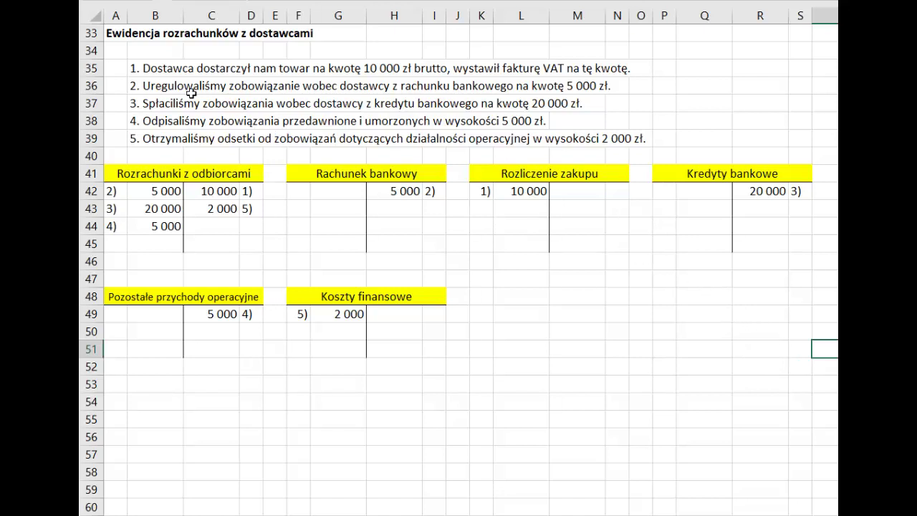
{"action": "left_click", "coordinate": [139, 69]}
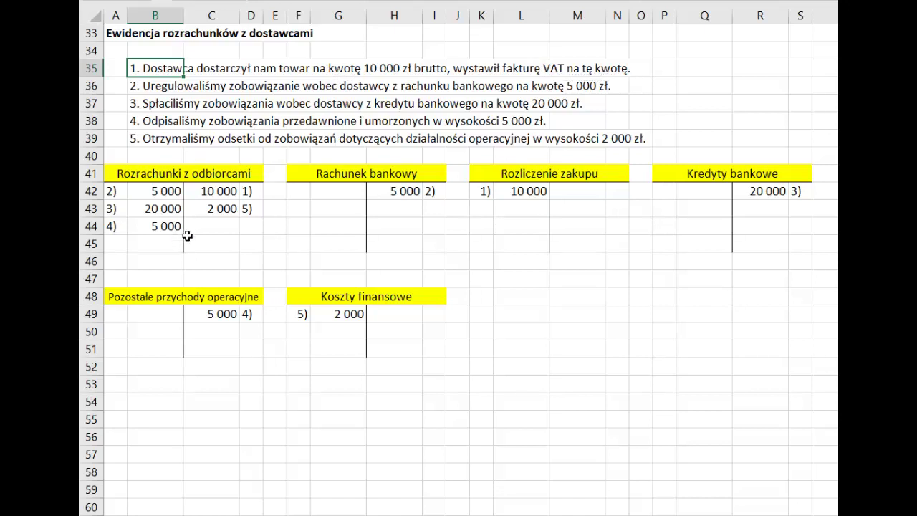
{"action": "left_click", "coordinate": [214, 189]}
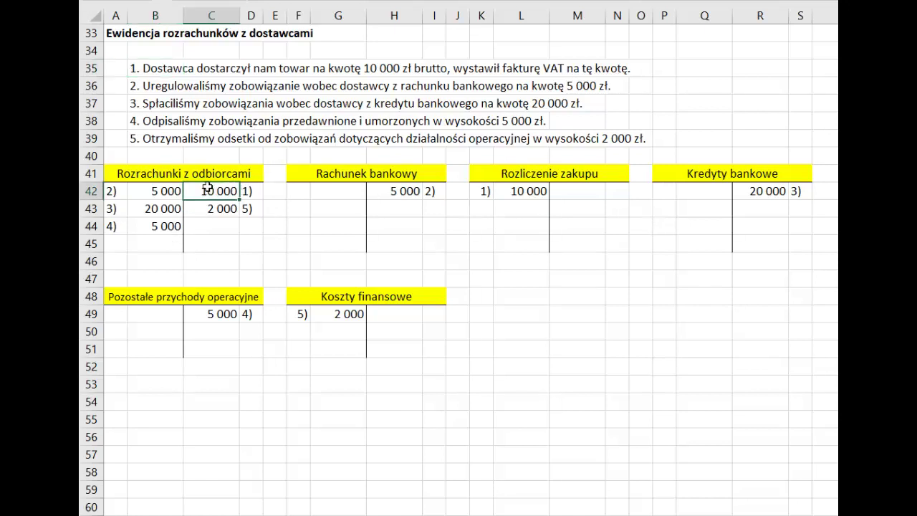
{"action": "left_click", "coordinate": [148, 173]}
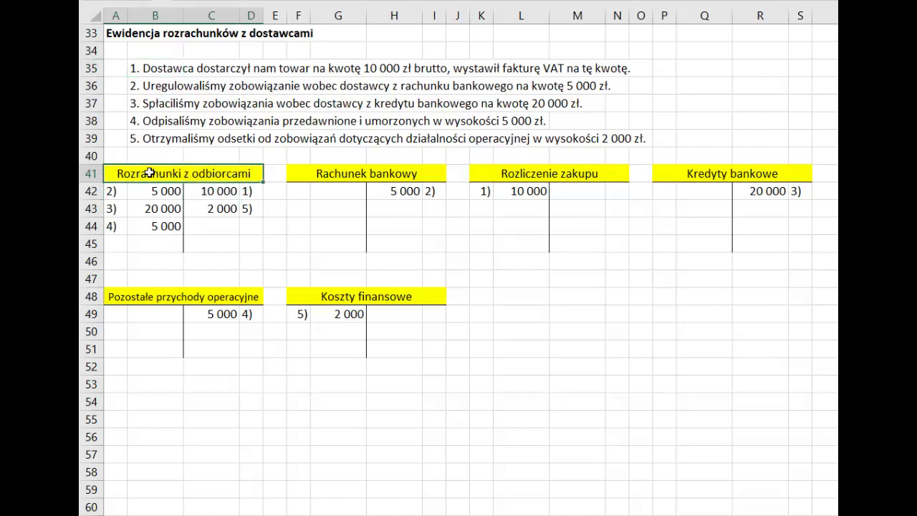
{"action": "left_click", "coordinate": [222, 190]}
{"action": "left_click_drag", "start_coordinate": [242, 189], "coordinate": [253, 191]}
{"action": "key", "text": "ctrl+c"}
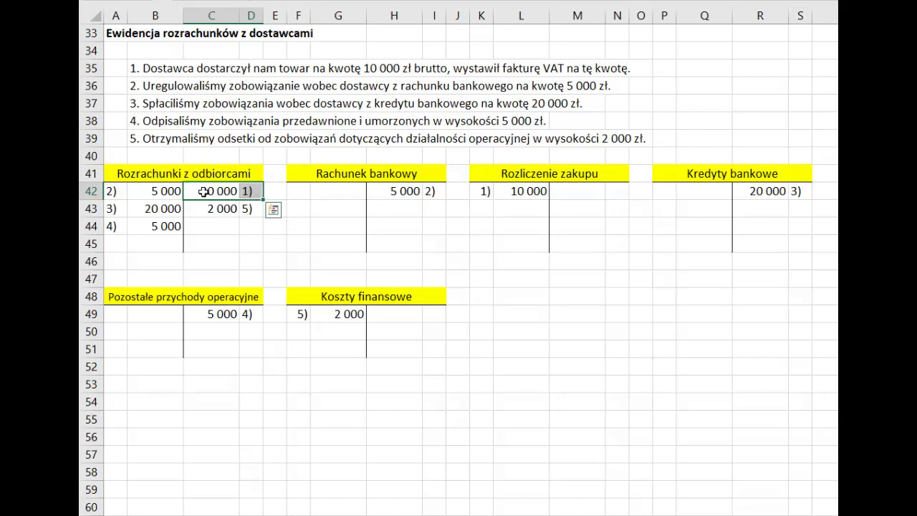
{"action": "left_click", "coordinate": [147, 175]}
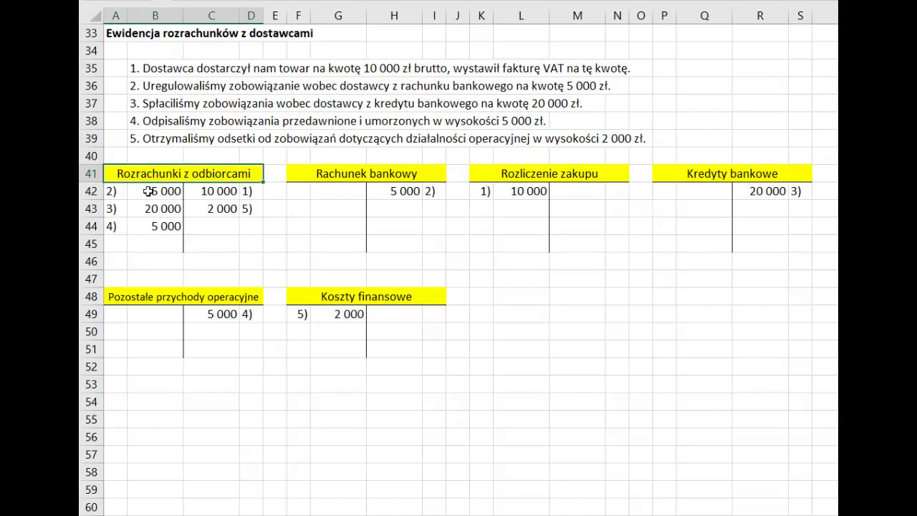
{"action": "left_click_drag", "start_coordinate": [149, 192], "coordinate": [128, 242]}
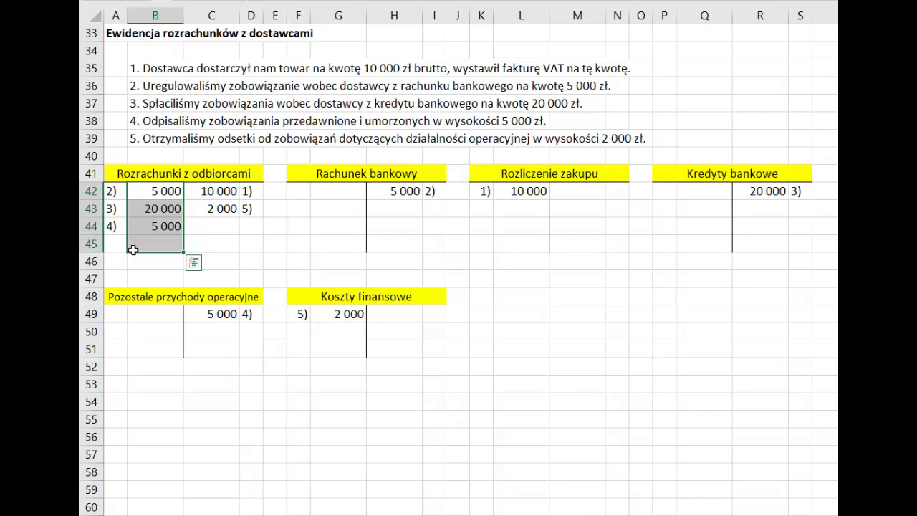
{"action": "left_click_drag", "start_coordinate": [212, 188], "coordinate": [211, 246]}
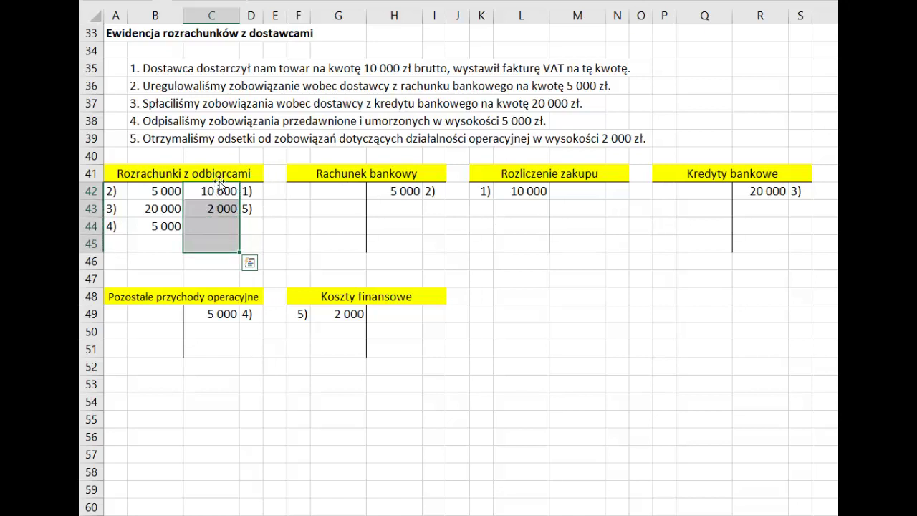
{"action": "left_click_drag", "start_coordinate": [221, 188], "coordinate": [247, 191]}
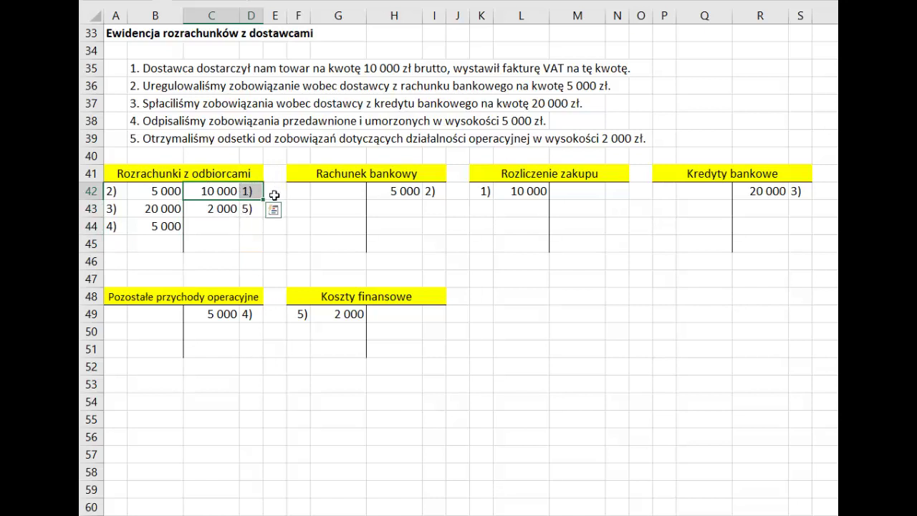
{"action": "left_click", "coordinate": [190, 172]}
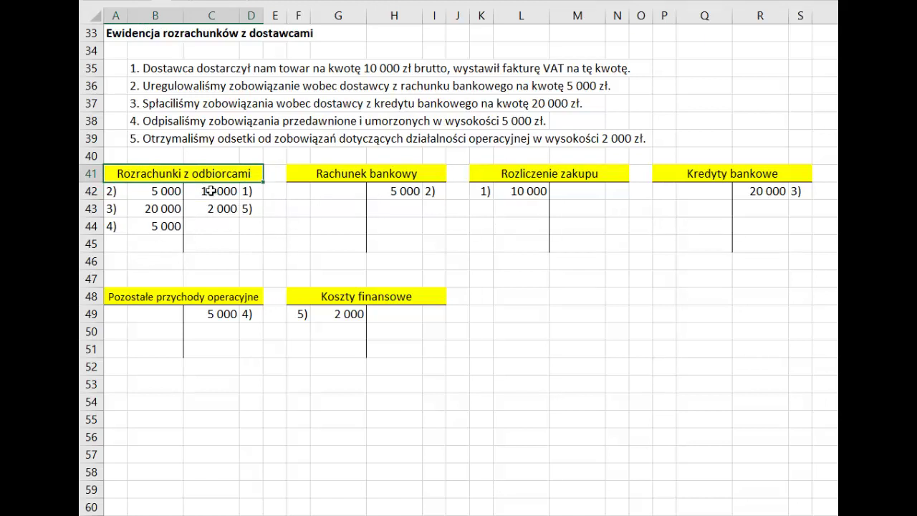
{"action": "left_click_drag", "start_coordinate": [211, 190], "coordinate": [256, 191]}
{"action": "key", "text": "ctrl+v"}
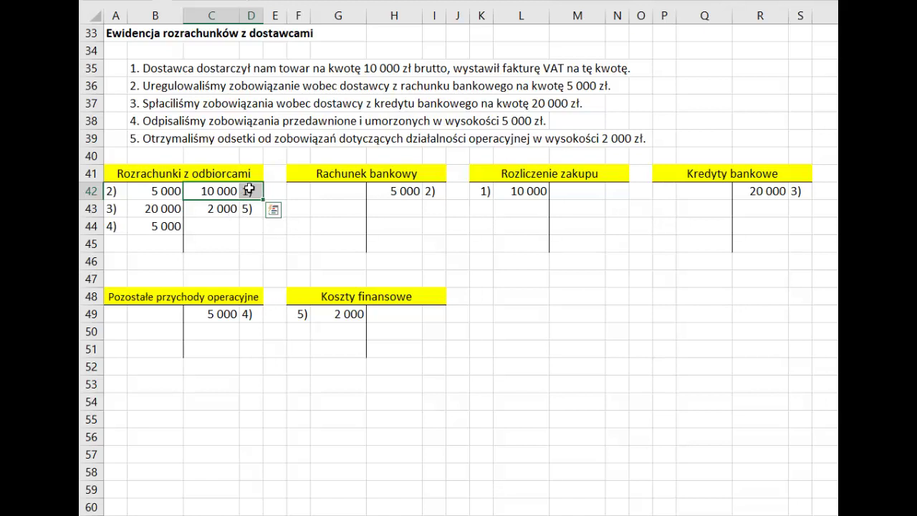
{"action": "left_click", "coordinate": [248, 189]}
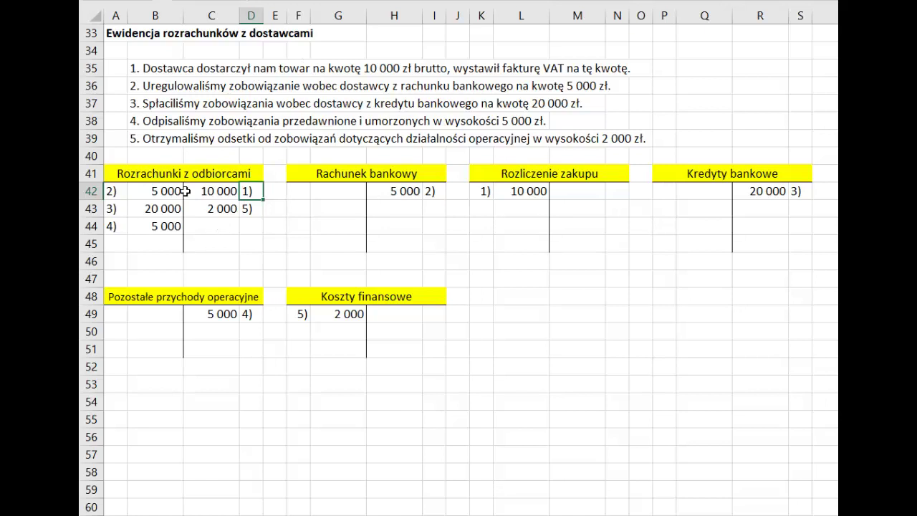
{"action": "left_click", "coordinate": [549, 176]}
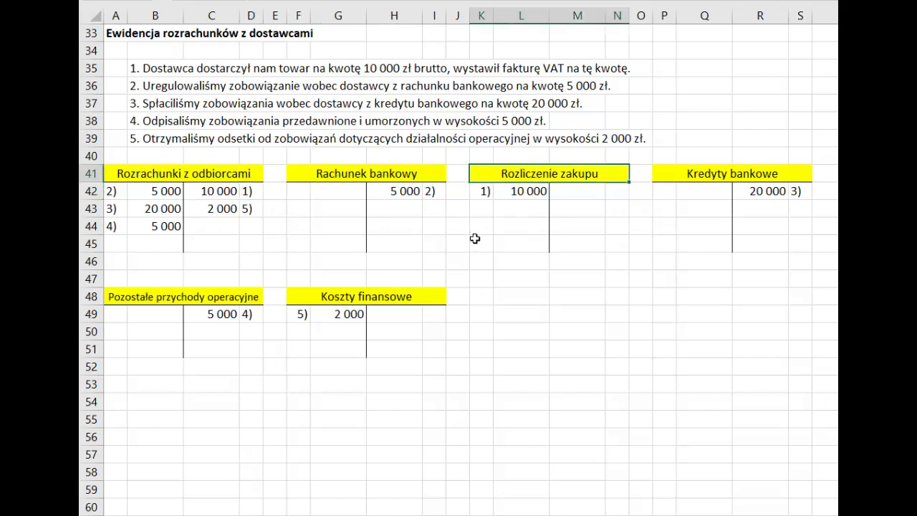
{"action": "left_click_drag", "start_coordinate": [482, 191], "coordinate": [508, 192]}
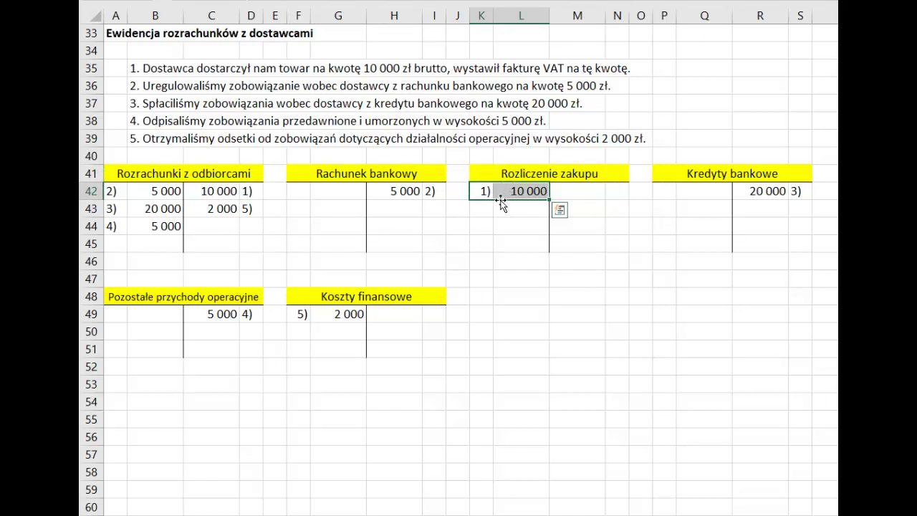
{"action": "left_click", "coordinate": [514, 172]}
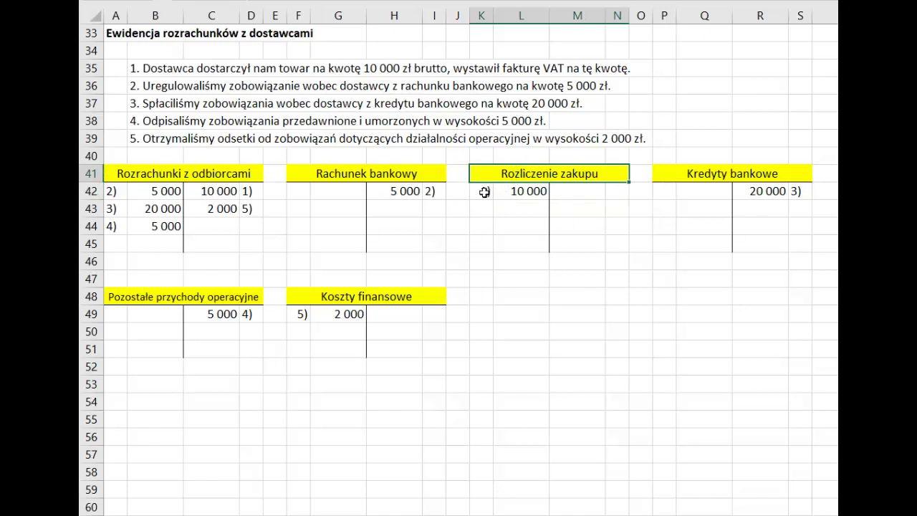
{"action": "left_click_drag", "start_coordinate": [485, 190], "coordinate": [504, 191]}
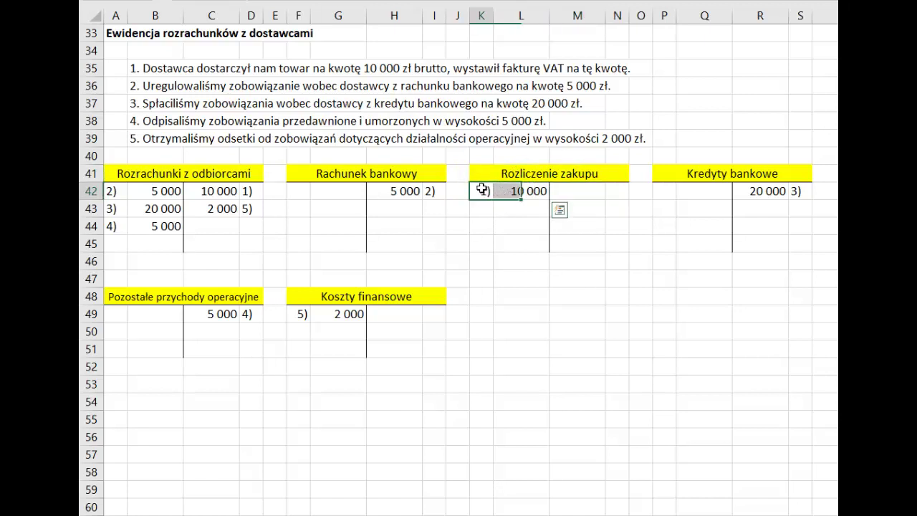
{"action": "left_click", "coordinate": [481, 189]}
{"action": "left_click_drag", "start_coordinate": [535, 185], "coordinate": [536, 188]}
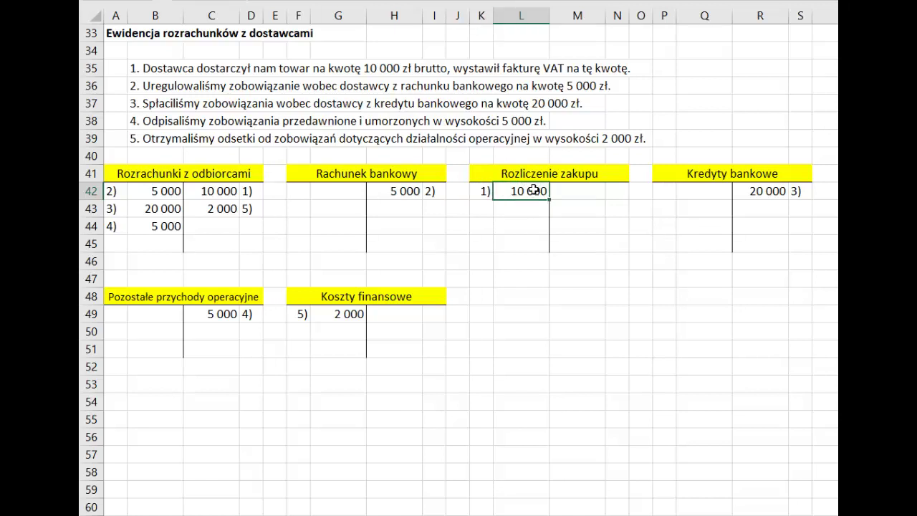
{"action": "left_click", "coordinate": [214, 189]}
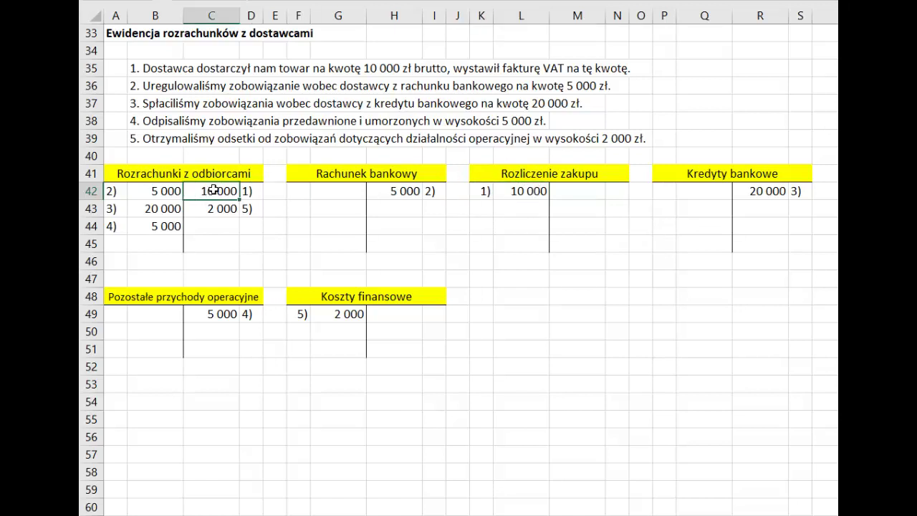
{"action": "left_click", "coordinate": [138, 84]}
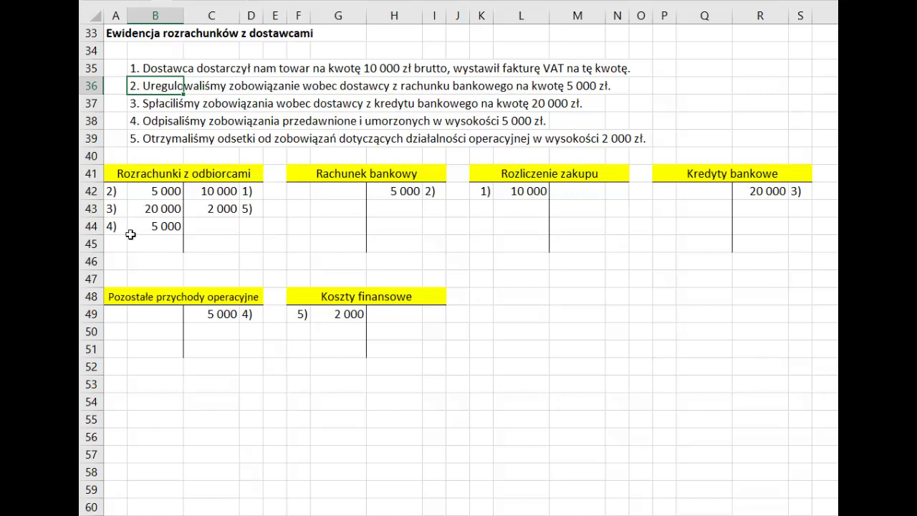
{"action": "left_click", "coordinate": [345, 175]}
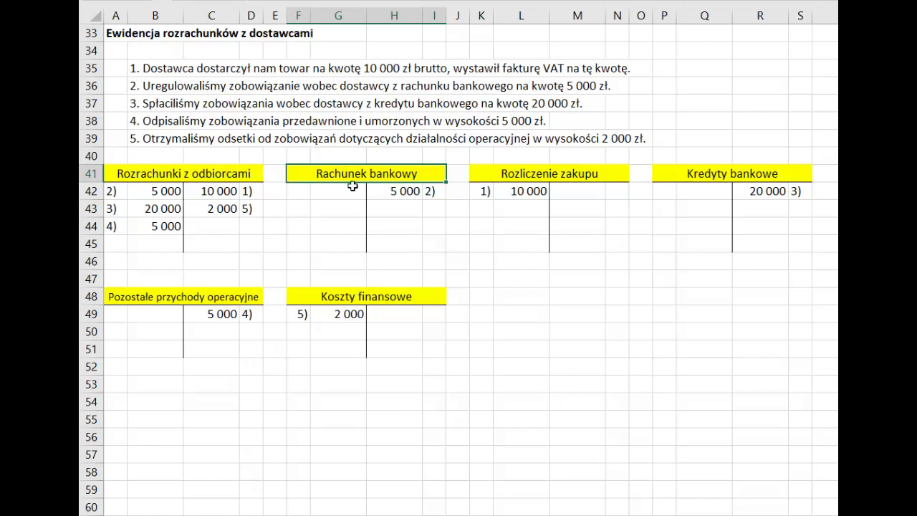
{"action": "left_click_drag", "start_coordinate": [335, 190], "coordinate": [334, 248]}
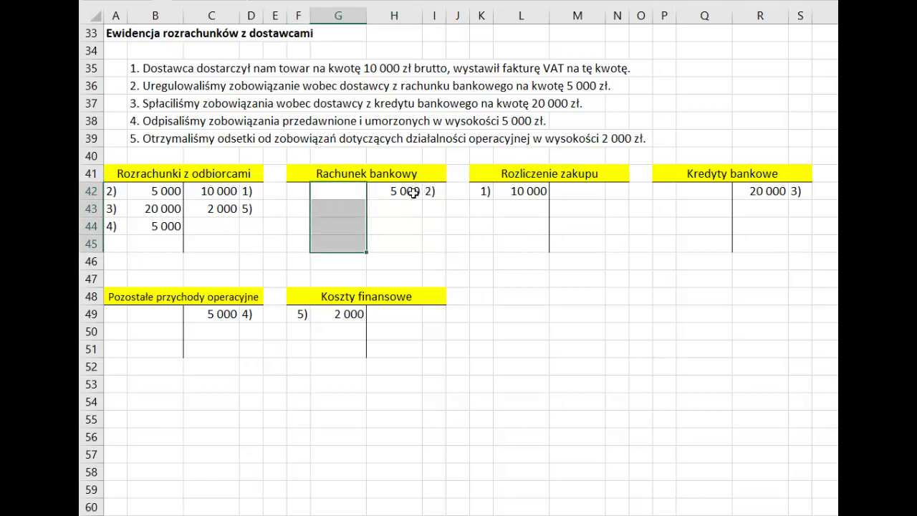
{"action": "left_click_drag", "start_coordinate": [415, 189], "coordinate": [410, 241]}
{"action": "left_click_drag", "start_coordinate": [394, 189], "coordinate": [435, 187]}
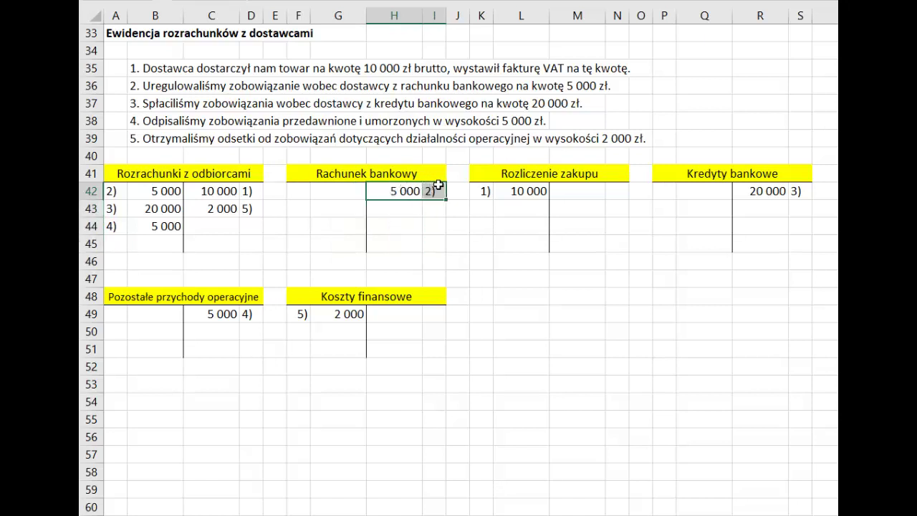
{"action": "left_click", "coordinate": [428, 191]}
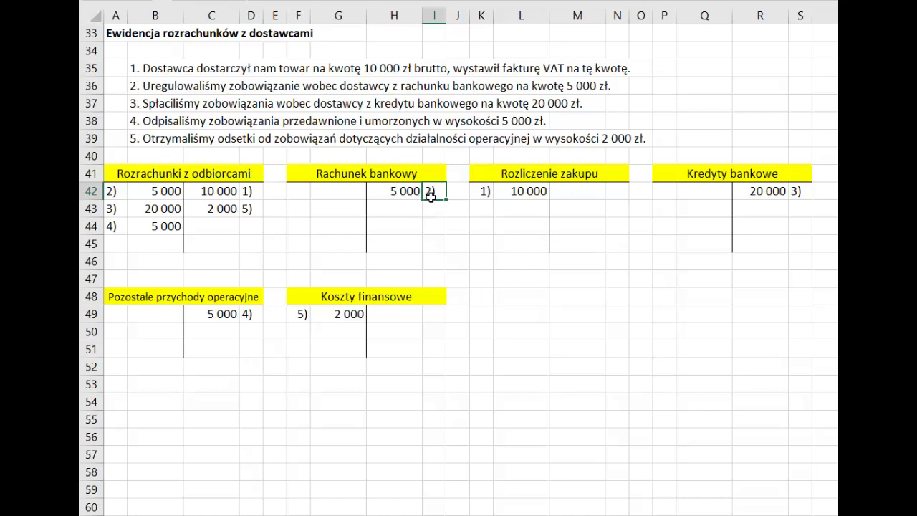
{"action": "left_click_drag", "start_coordinate": [110, 190], "coordinate": [144, 188]}
{"action": "key", "text": "ctrl+c"}
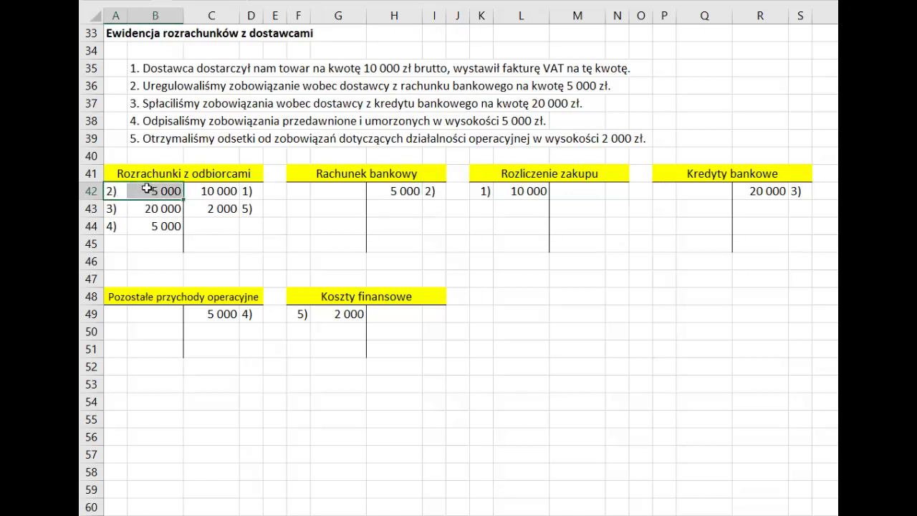
{"action": "left_click_drag", "start_coordinate": [215, 191], "coordinate": [219, 245]}
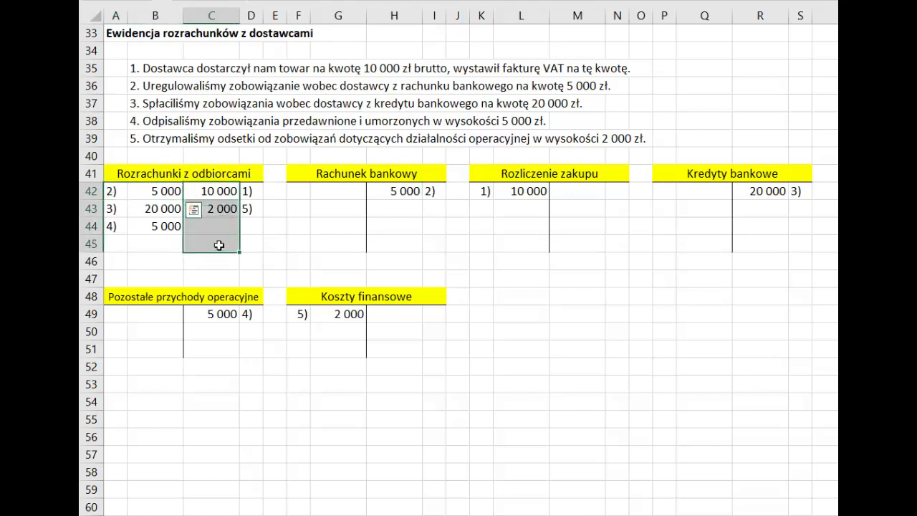
{"action": "left_click_drag", "start_coordinate": [154, 191], "coordinate": [159, 252]}
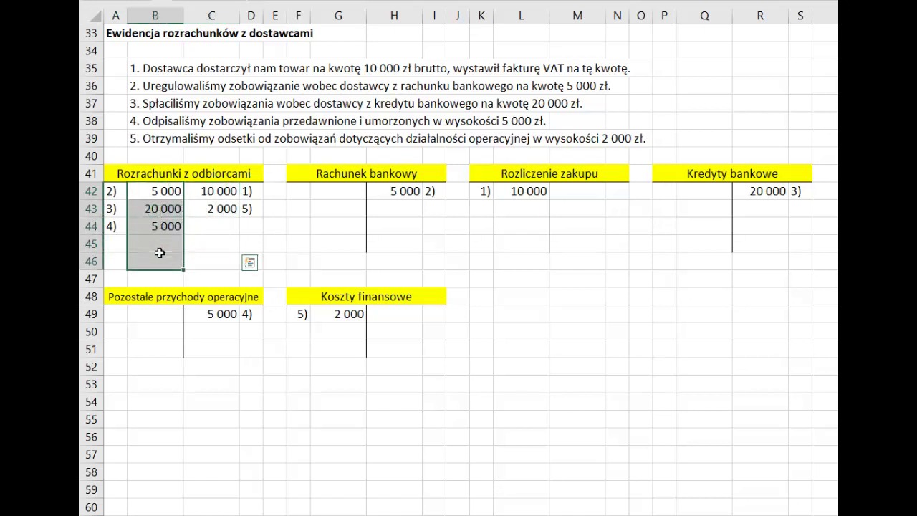
{"action": "left_click", "coordinate": [118, 190]}
{"action": "key", "text": "ctrl+v"}
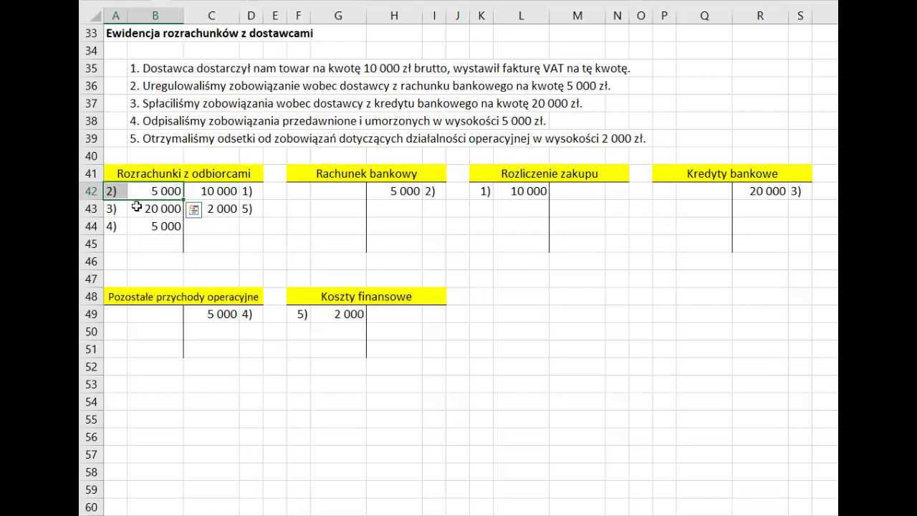
{"action": "left_click", "coordinate": [140, 103]}
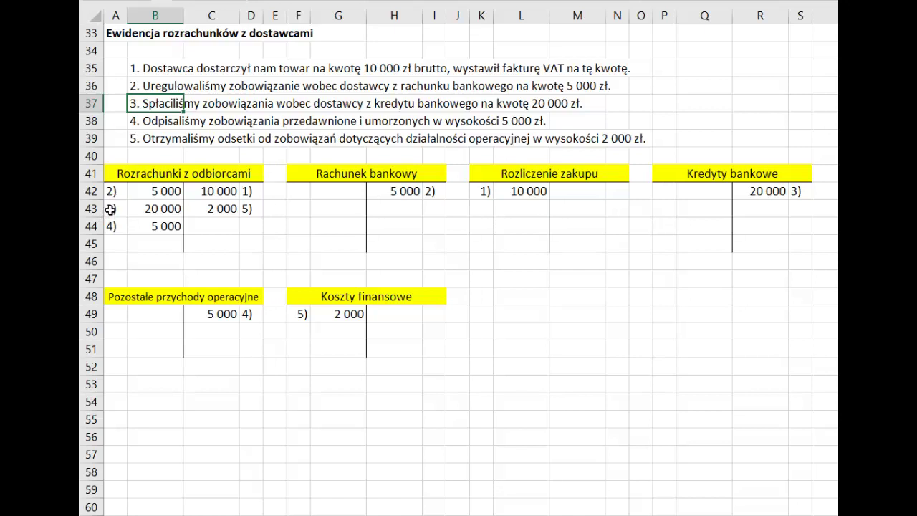
{"action": "left_click_drag", "start_coordinate": [110, 209], "coordinate": [153, 209]}
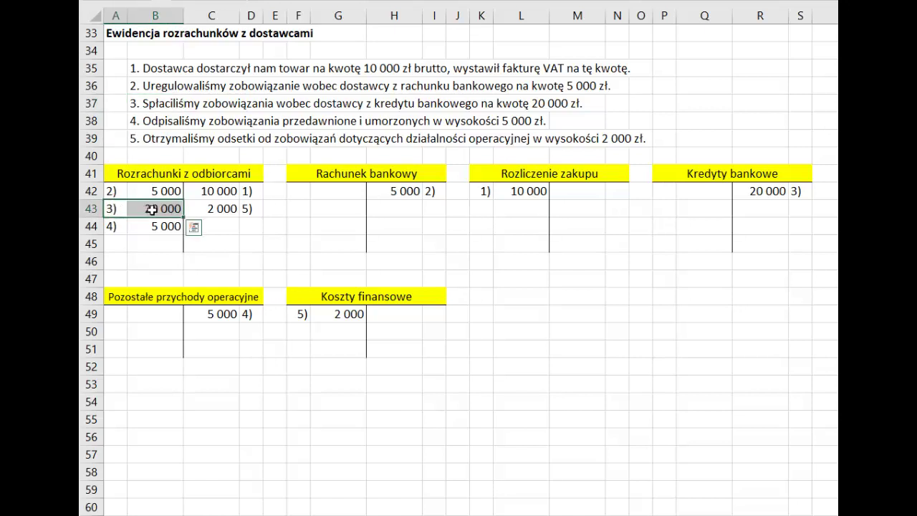
{"action": "left_click", "coordinate": [153, 173]}
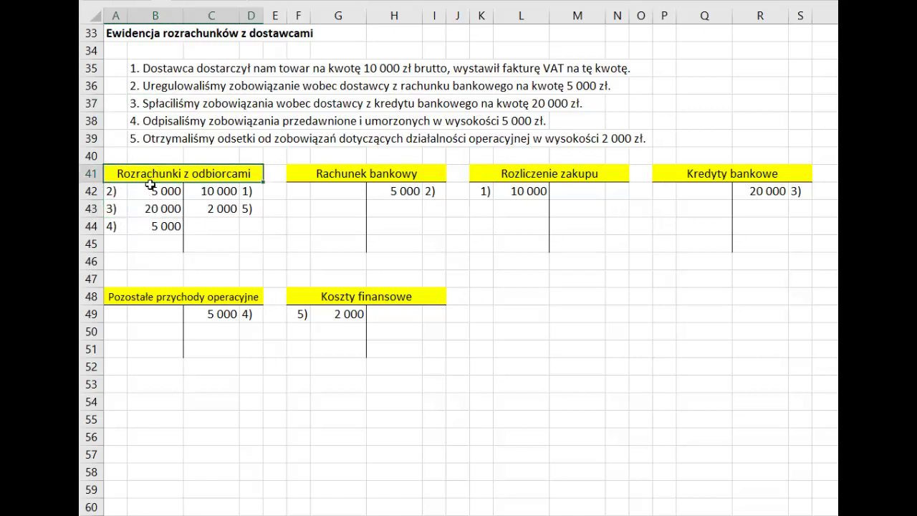
{"action": "left_click", "coordinate": [114, 209]}
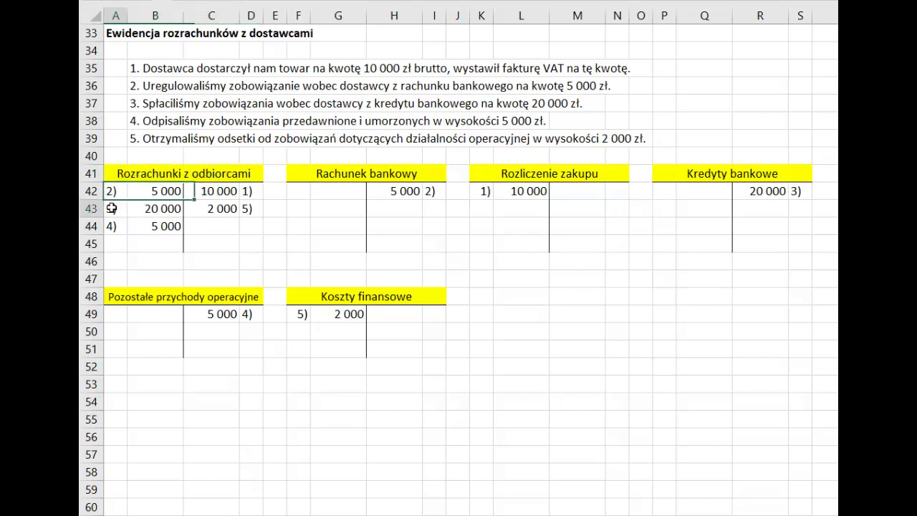
{"action": "left_click", "coordinate": [138, 209]}
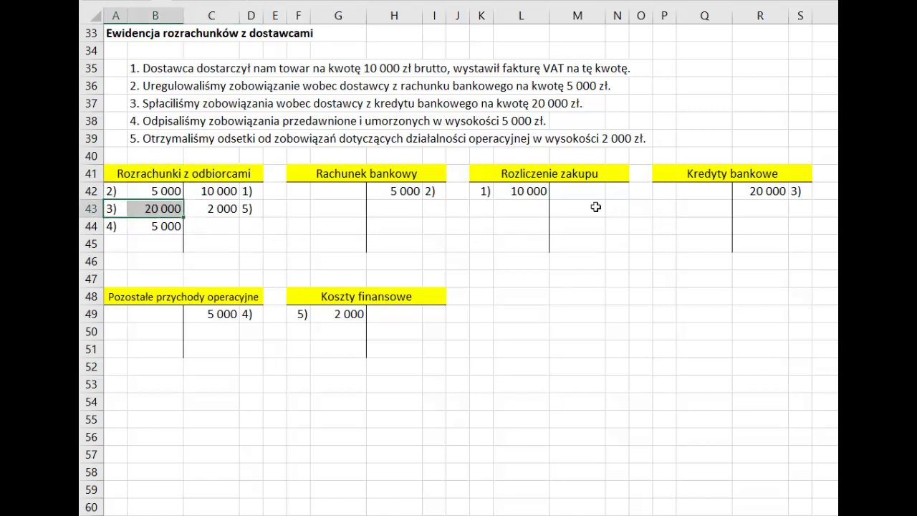
{"action": "left_click", "coordinate": [725, 174]}
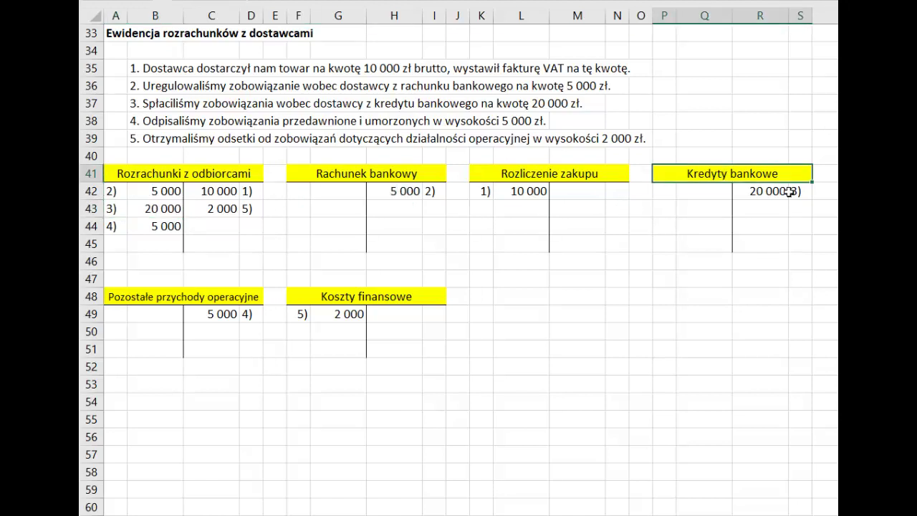
{"action": "left_click", "coordinate": [750, 191]}
{"action": "left_click_drag", "start_coordinate": [751, 191], "coordinate": [795, 190]}
{"action": "key", "text": "ctrl+c"}
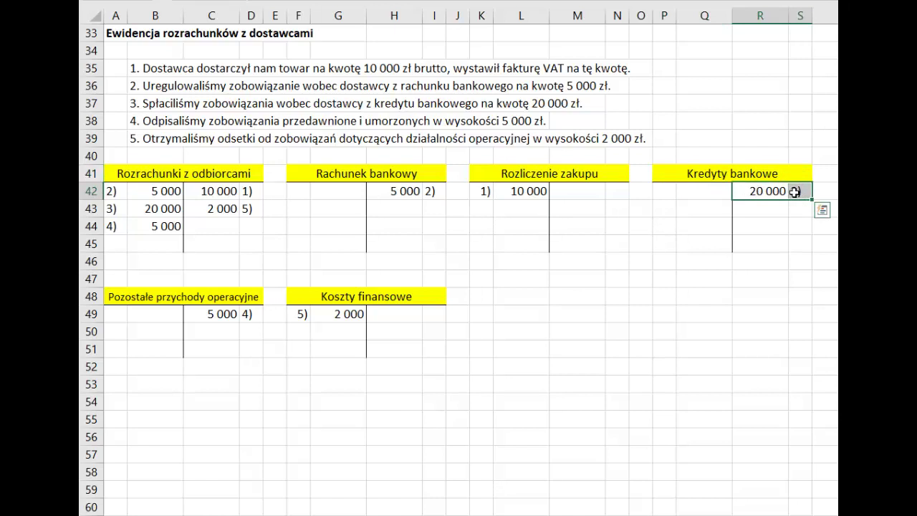
{"action": "left_click", "coordinate": [719, 170]}
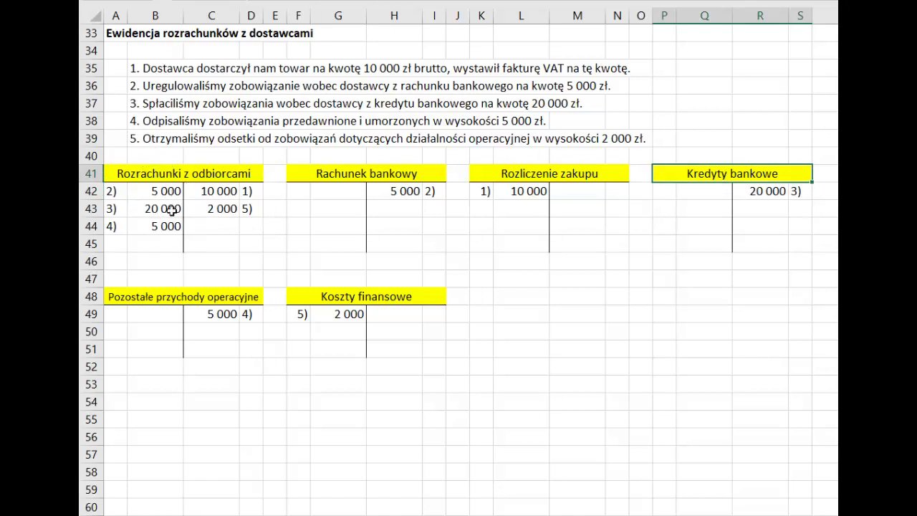
{"action": "left_click", "coordinate": [393, 176]}
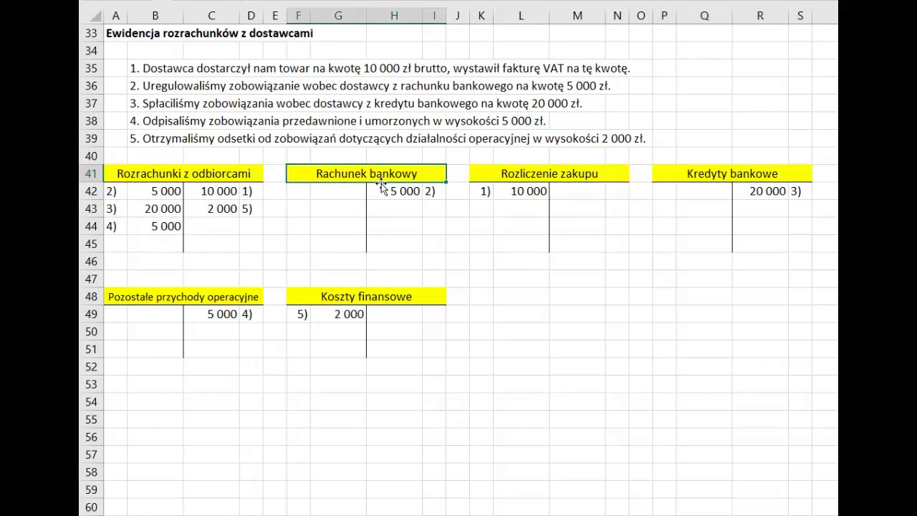
{"action": "left_click", "coordinate": [523, 300]}
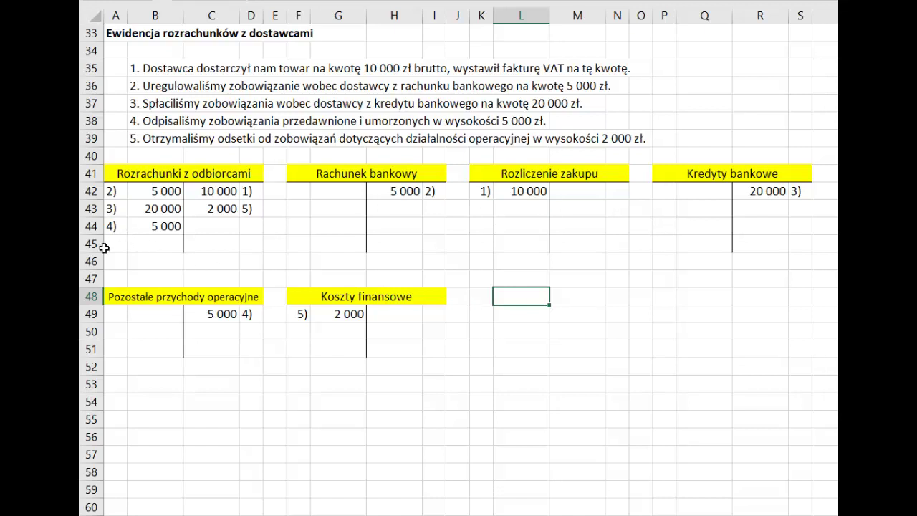
{"action": "left_click_drag", "start_coordinate": [156, 207], "coordinate": [112, 206]}
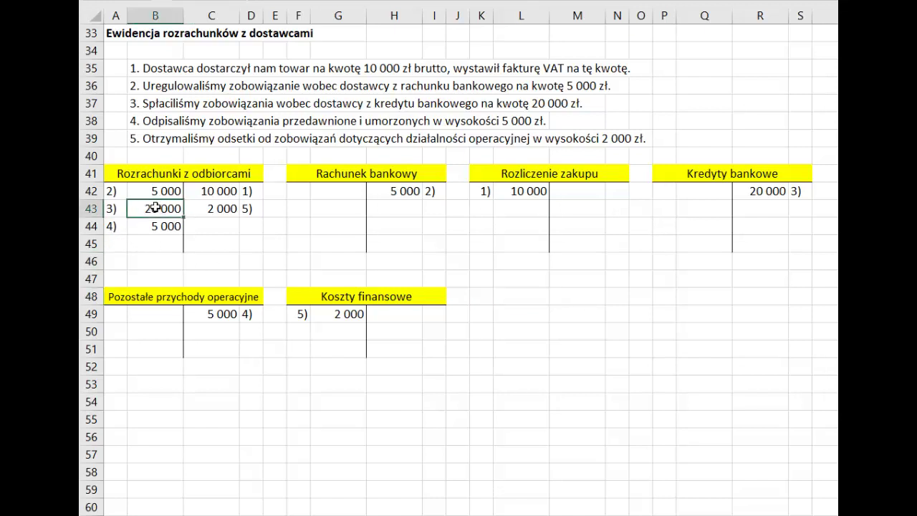
{"action": "key", "text": "ctrl+v"}
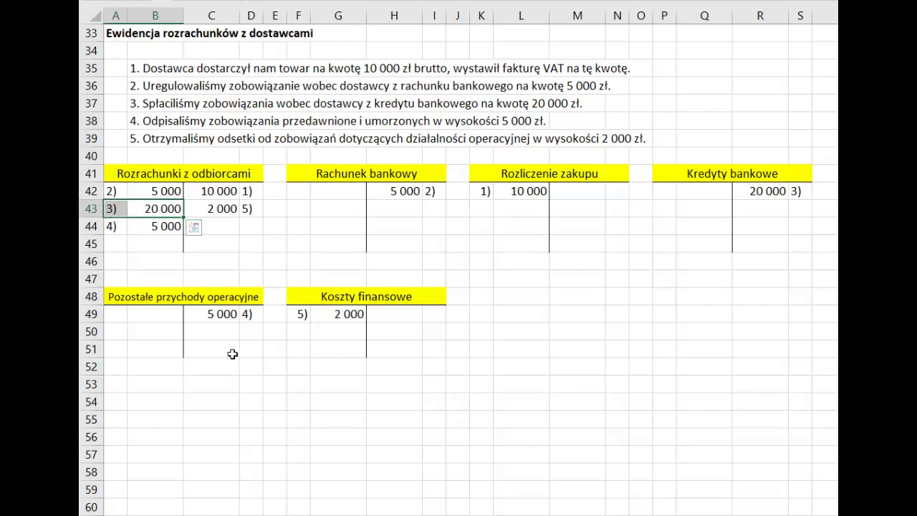
{"action": "key", "text": "Escape"}
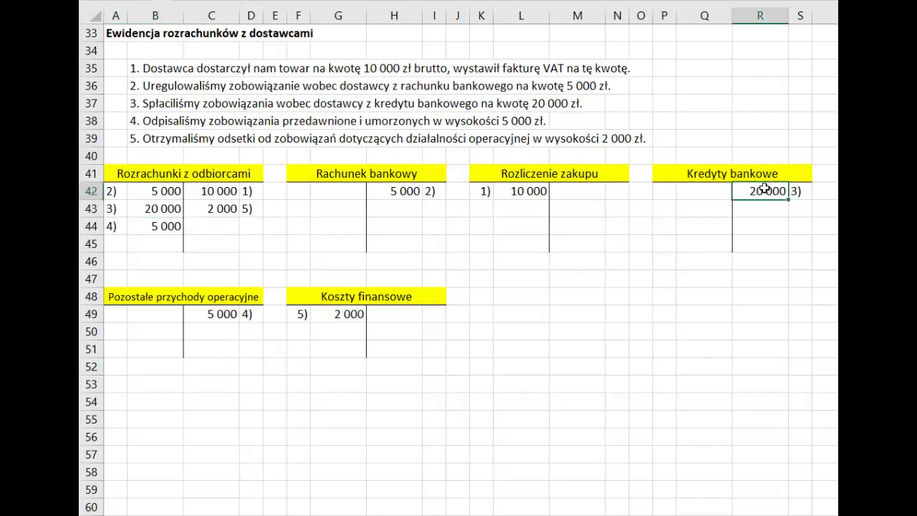
{"action": "left_click_drag", "start_coordinate": [748, 190], "coordinate": [790, 191]}
{"action": "key", "text": "ctrl+v"}
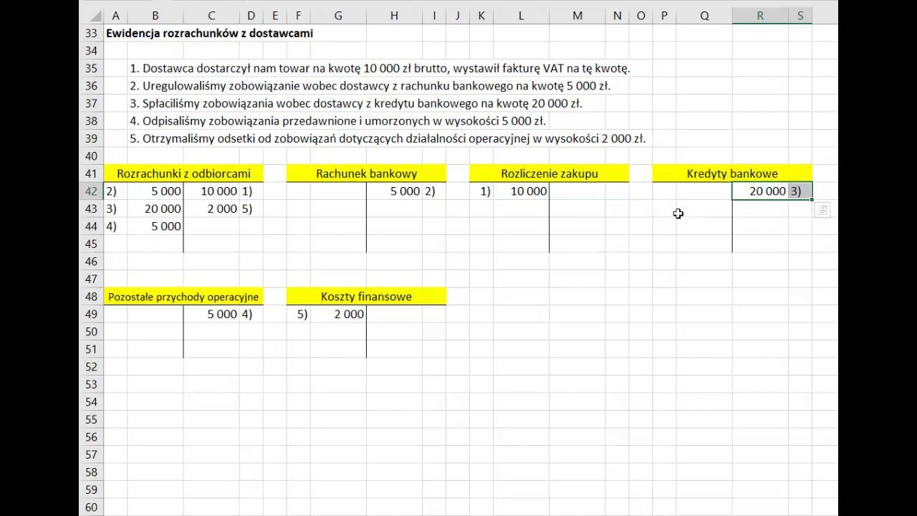
{"action": "key", "text": "Escape"}
{"action": "left_click", "coordinate": [152, 123]}
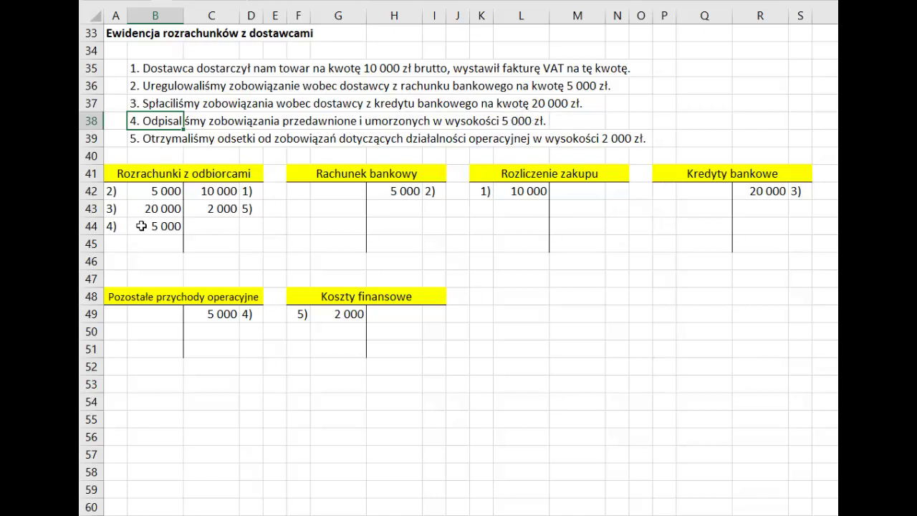
{"action": "left_click", "coordinate": [116, 226]}
{"action": "key", "text": "ctrl+v"}
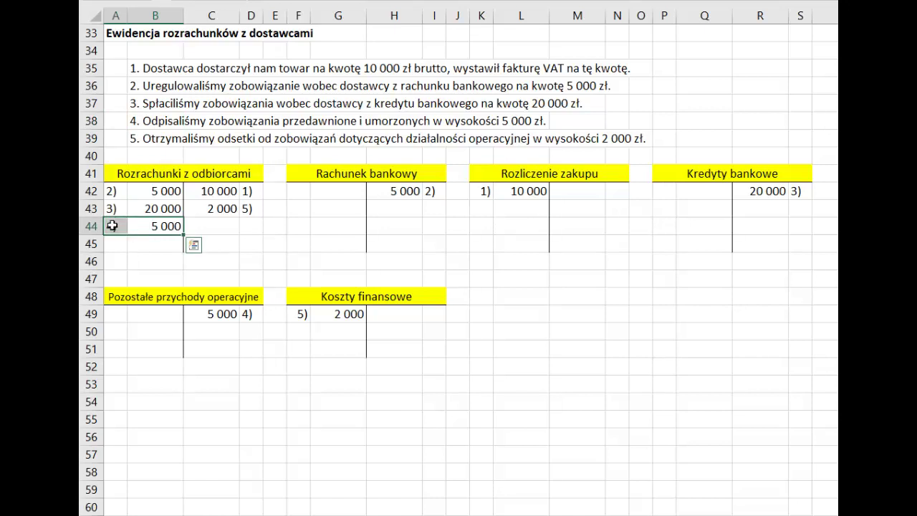
{"action": "left_click", "coordinate": [222, 316]}
{"action": "left_click_drag", "start_coordinate": [235, 315], "coordinate": [245, 315]}
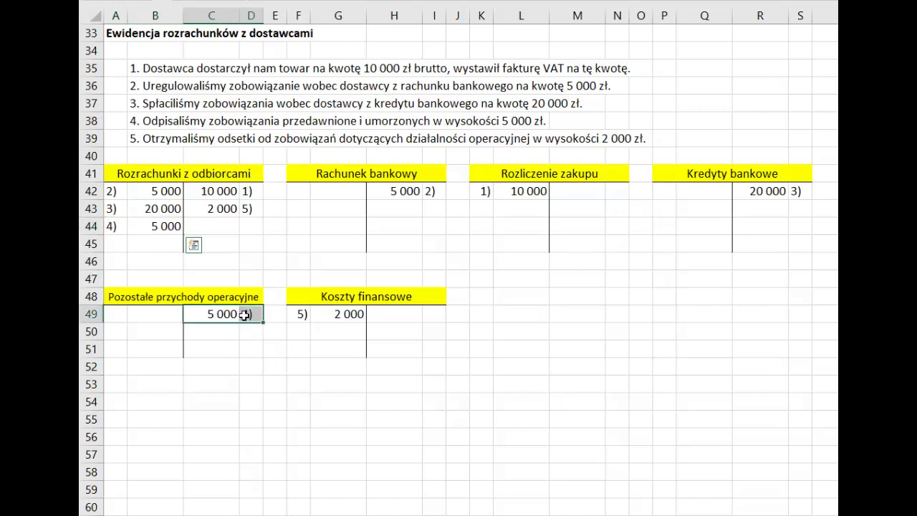
{"action": "key", "text": "ctrl+v"}
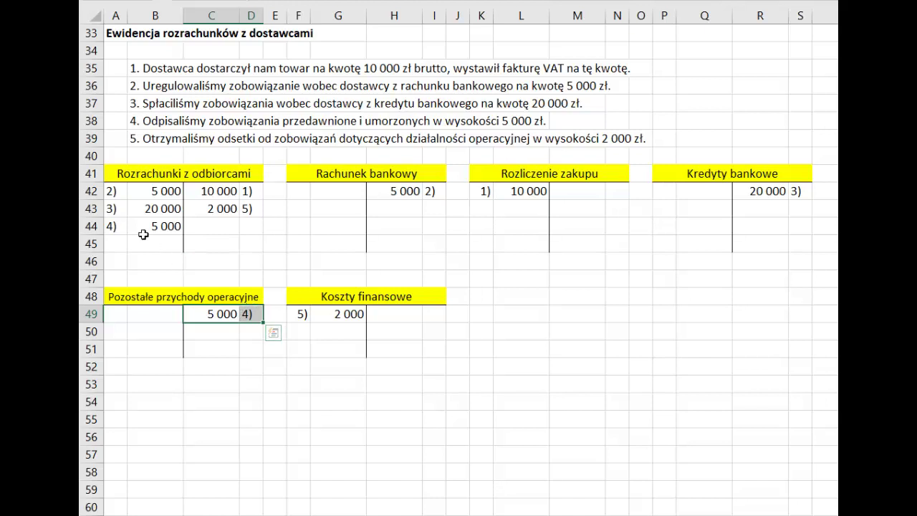
{"action": "left_click_drag", "start_coordinate": [155, 226], "coordinate": [115, 226]}
{"action": "key", "text": "ctrl+v"}
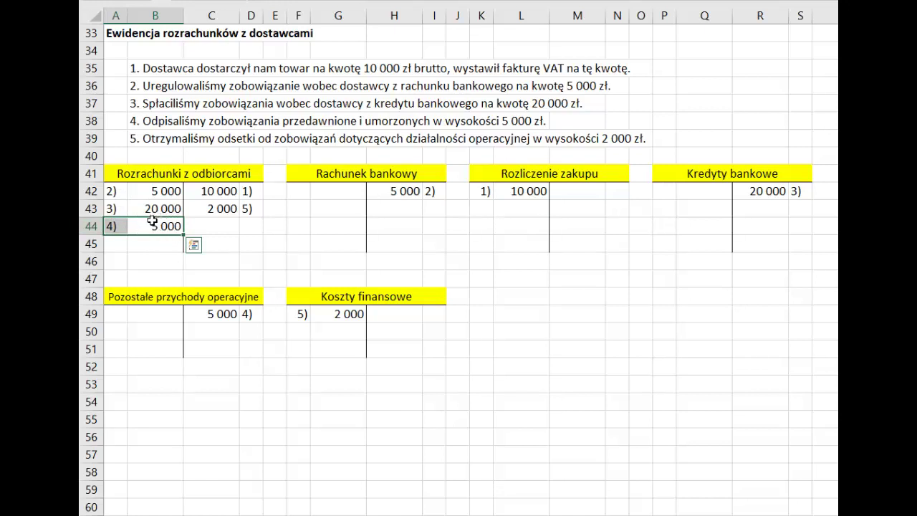
{"action": "left_click", "coordinate": [165, 226]}
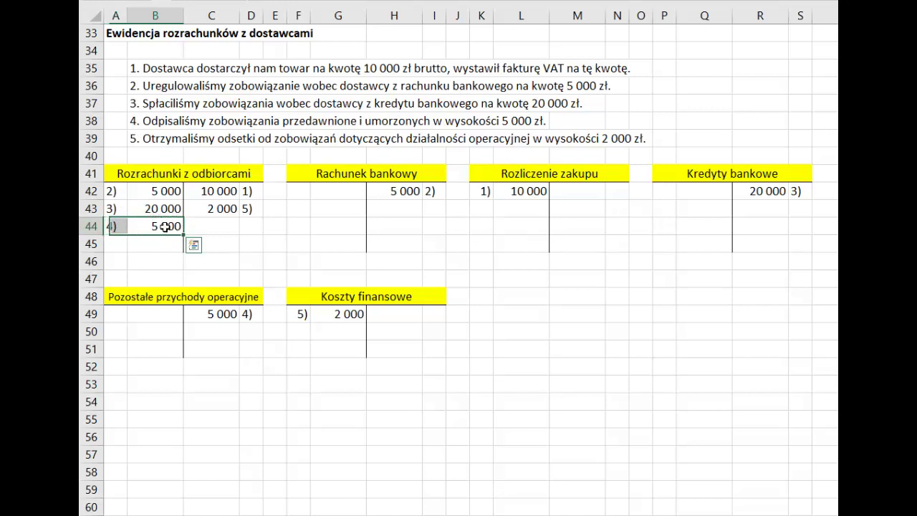
{"action": "left_click_drag", "start_coordinate": [164, 227], "coordinate": [117, 226]}
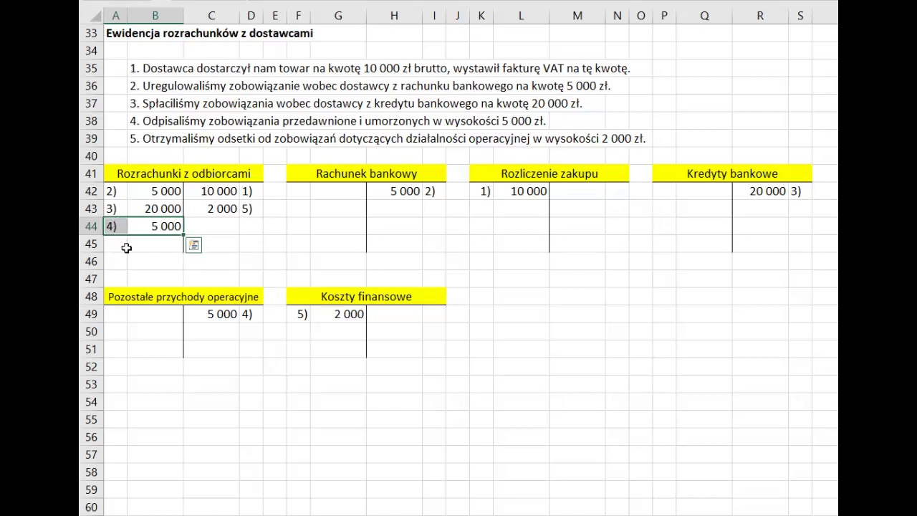
{"action": "left_click_drag", "start_coordinate": [215, 313], "coordinate": [251, 313]}
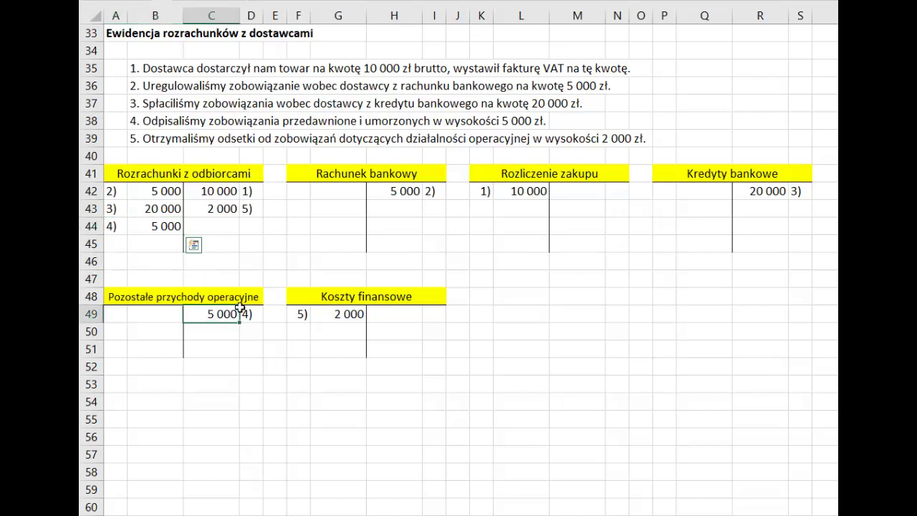
{"action": "key", "text": "ctrl+v"}
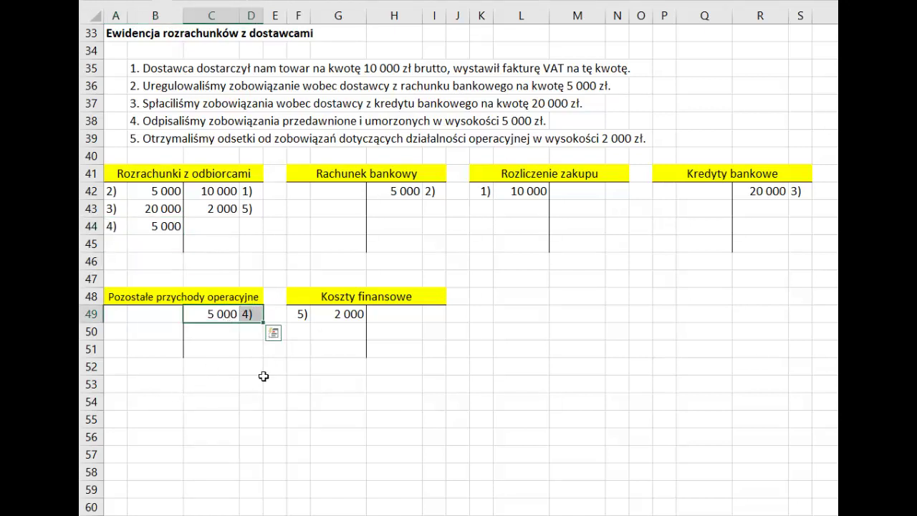
{"action": "left_click", "coordinate": [143, 137]}
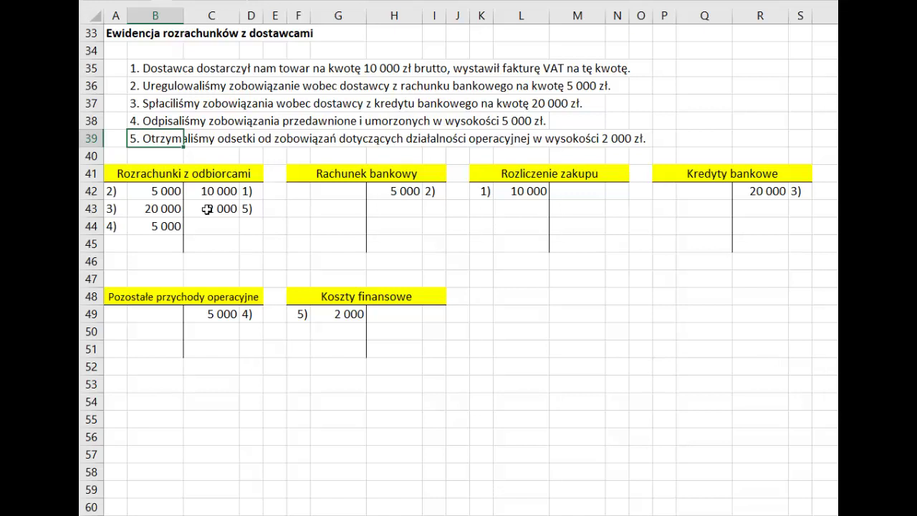
{"action": "left_click_drag", "start_coordinate": [207, 209], "coordinate": [246, 208]}
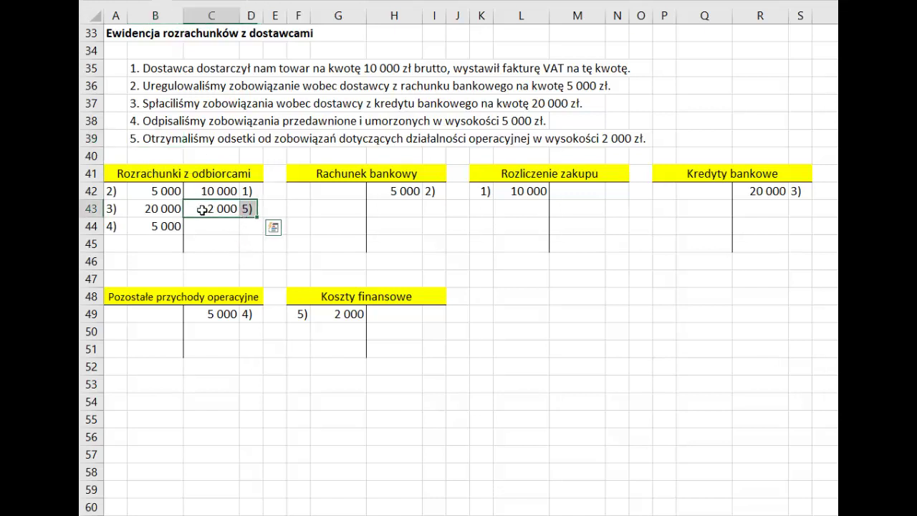
{"action": "left_click_drag", "start_coordinate": [202, 208], "coordinate": [245, 208]}
{"action": "left_click_drag", "start_coordinate": [247, 196], "coordinate": [214, 203]}
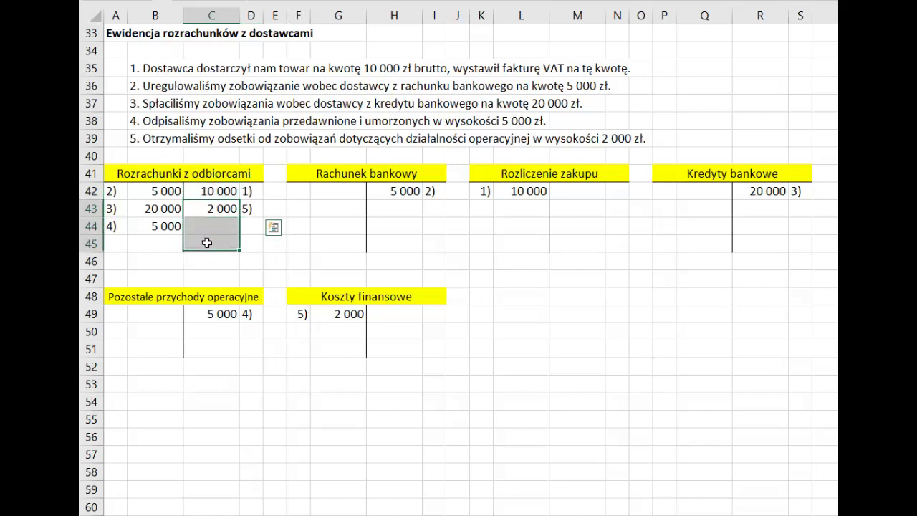
{"action": "left_click_drag", "start_coordinate": [215, 204], "coordinate": [256, 209]}
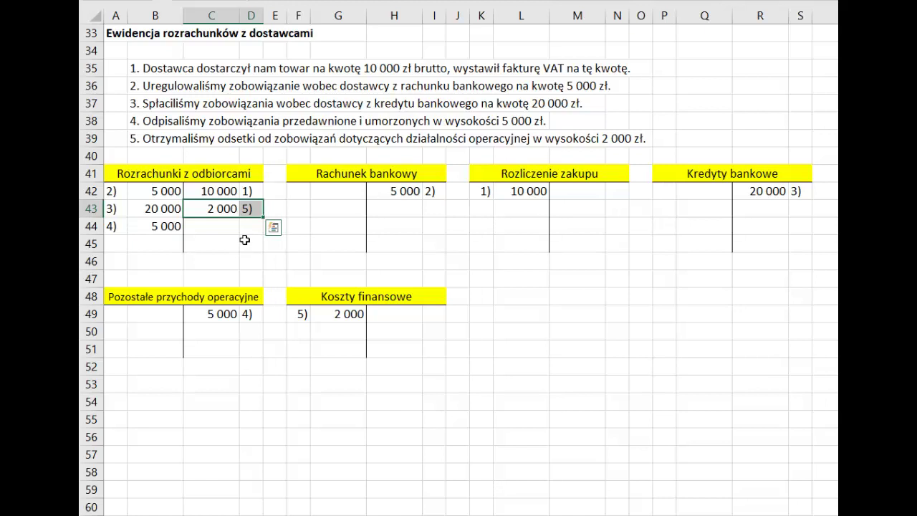
{"action": "left_click_drag", "start_coordinate": [297, 313], "coordinate": [322, 312]}
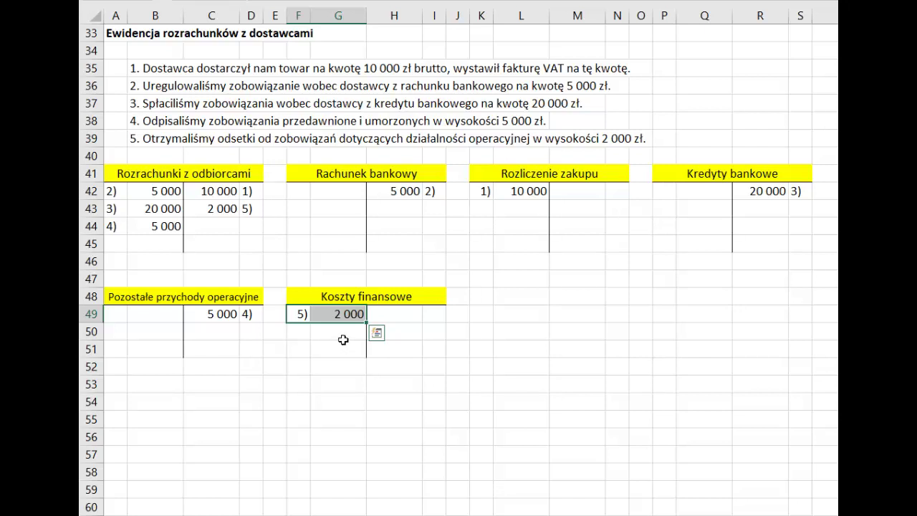
{"action": "left_click", "coordinate": [351, 296]}
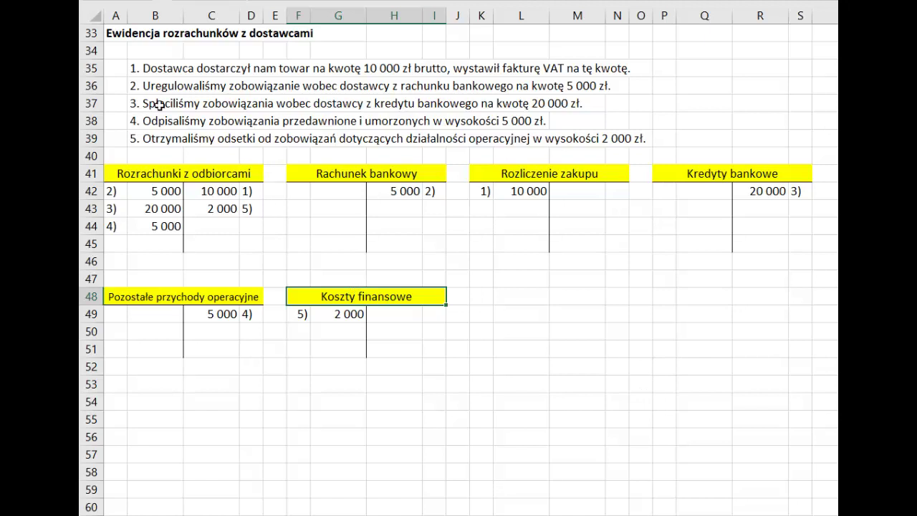
{"action": "left_click", "coordinate": [119, 31]}
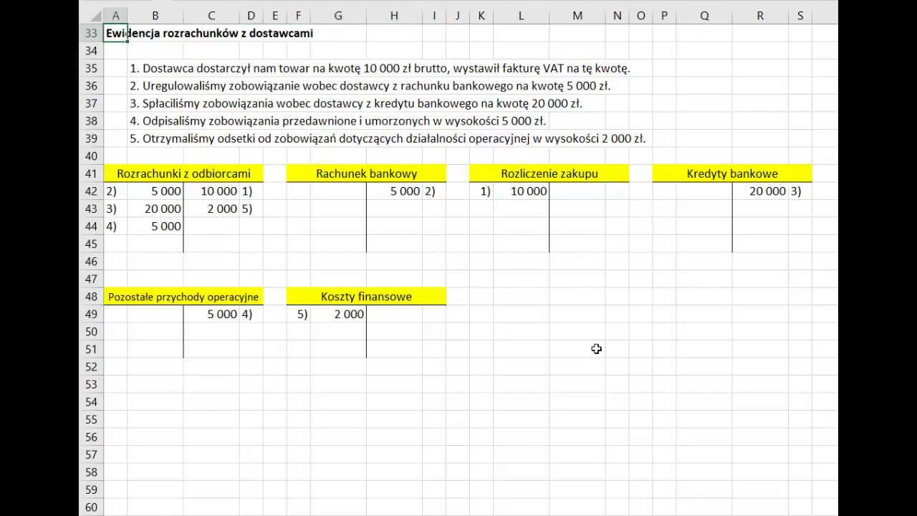